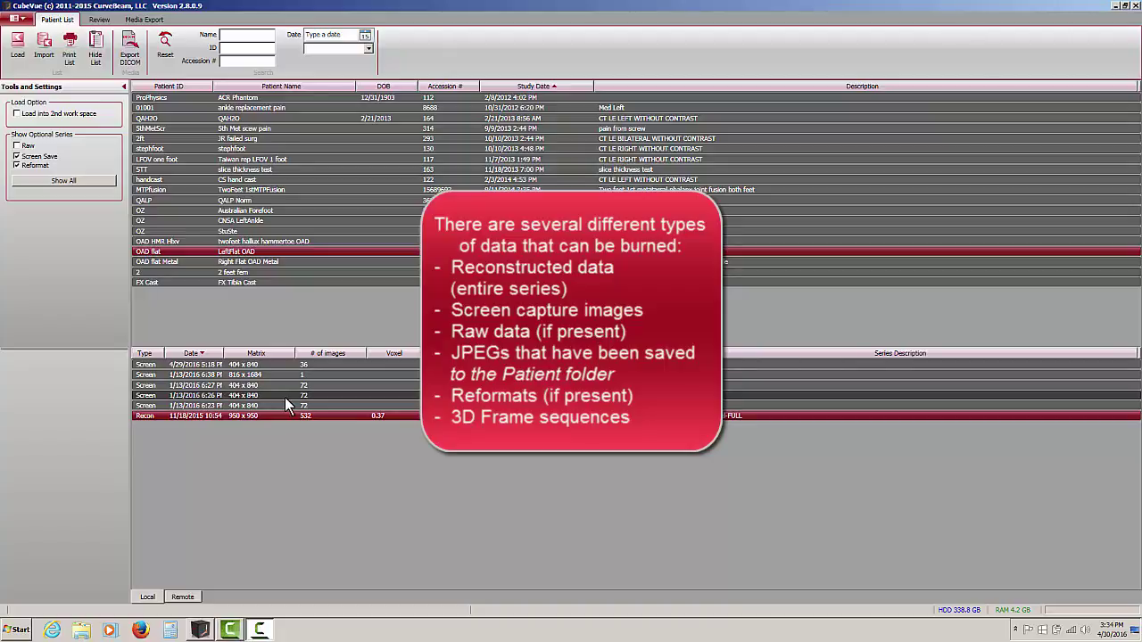
- Save the whole review screen of the loaded foot study as a JPG in the patient folder
left_click(99, 19)
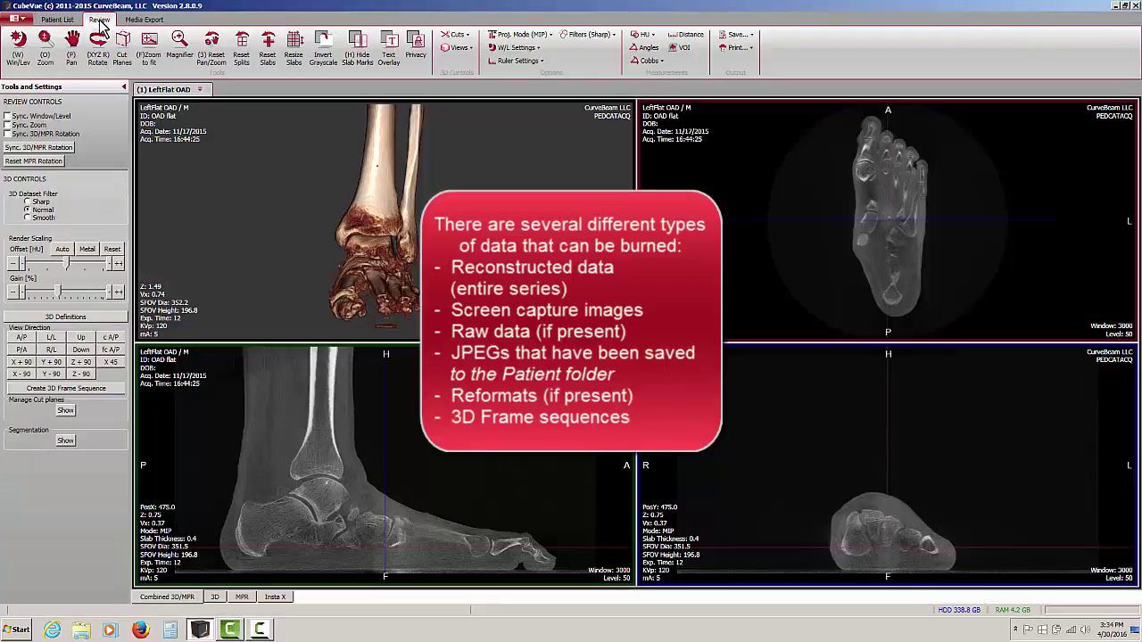
left_click(739, 35)
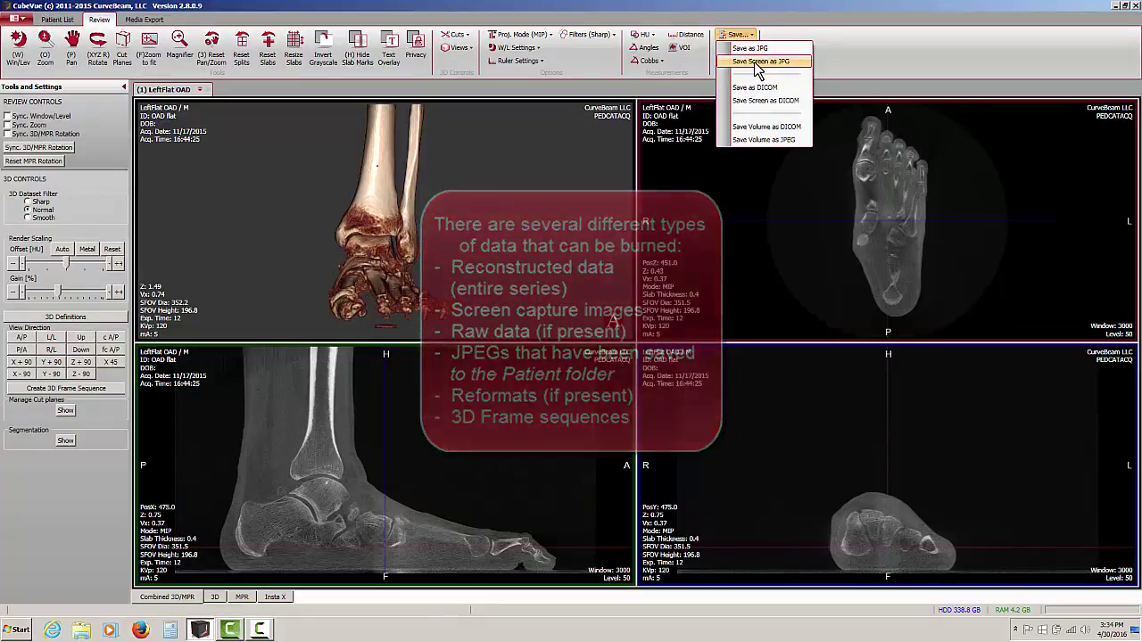
left_click(757, 62)
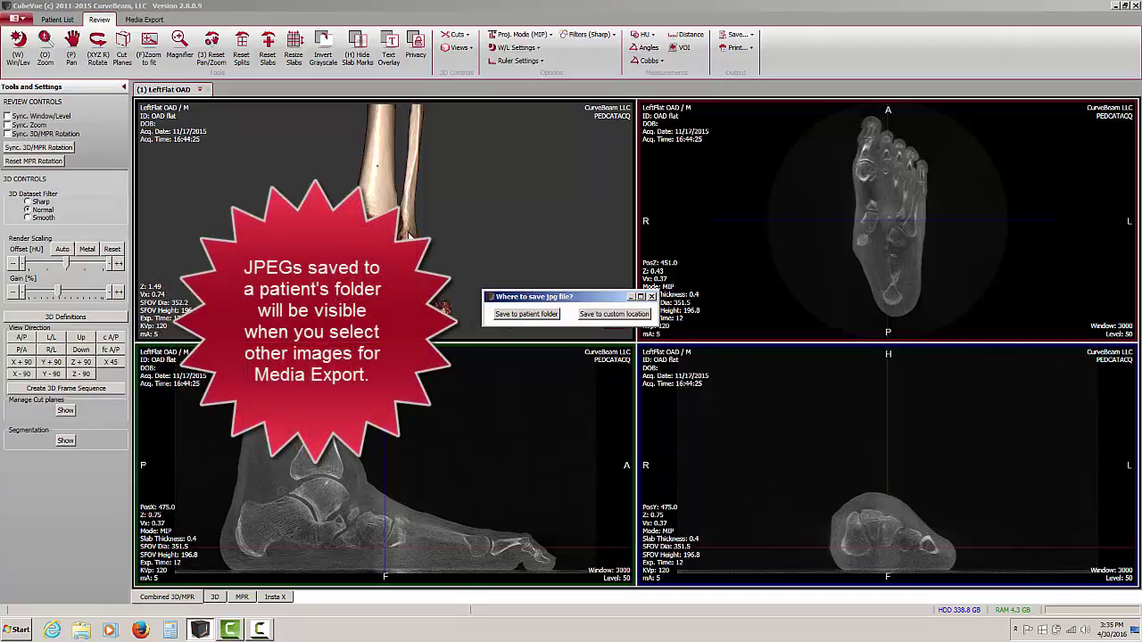
left_click(534, 317)
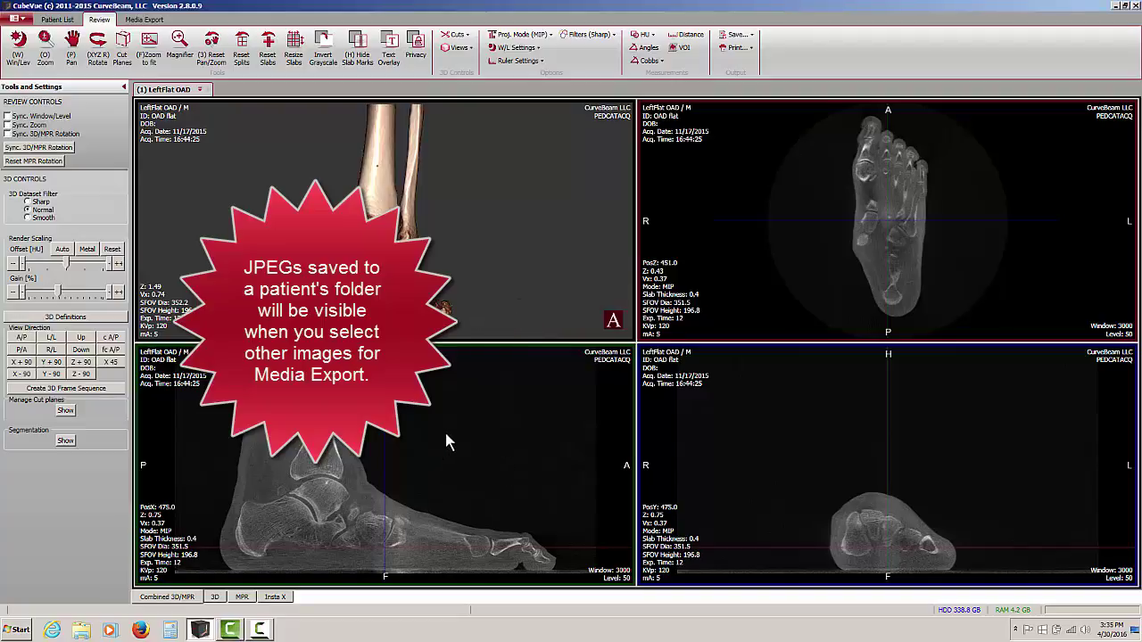
- Save only the 3D bone view as a JPG in the patient folder
left_click(513, 235)
left_click(733, 34)
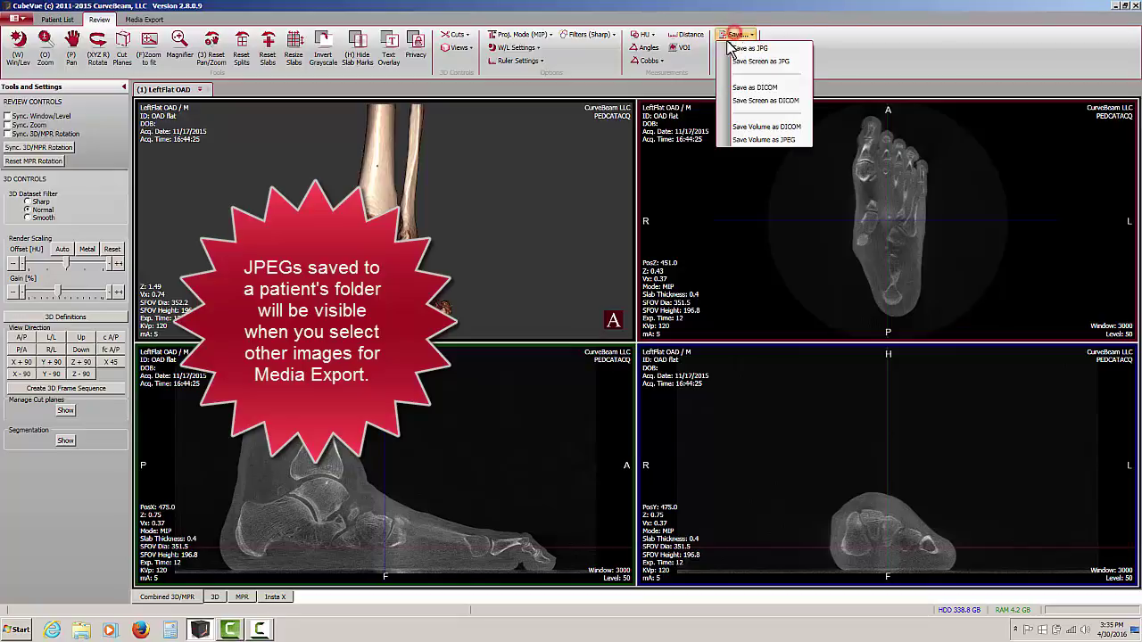
left_click(746, 48)
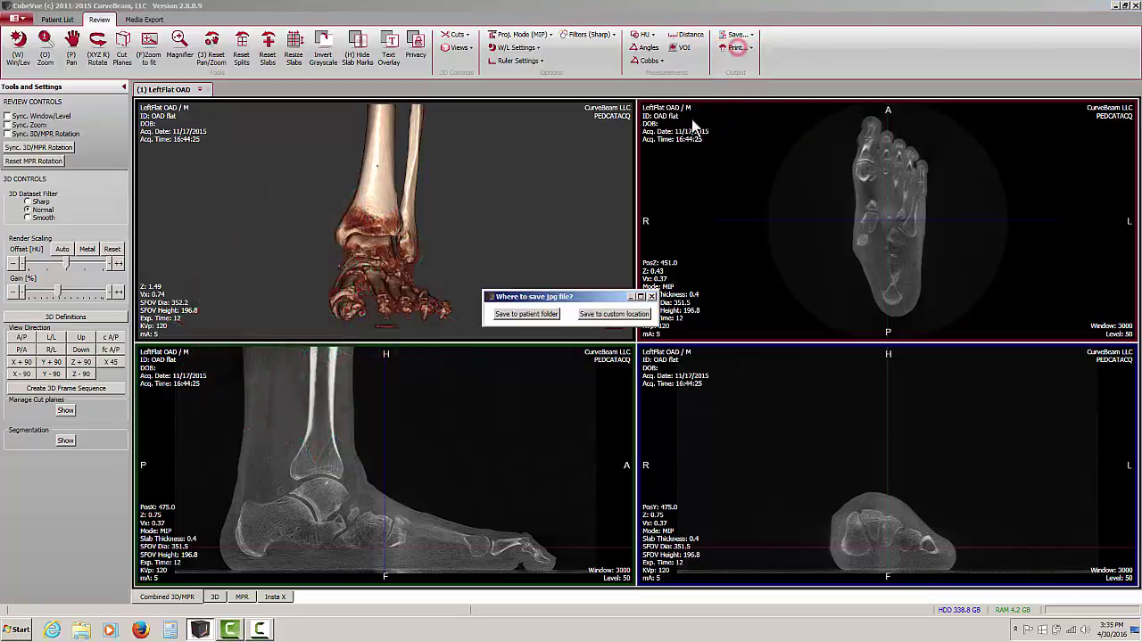
left_click(540, 316)
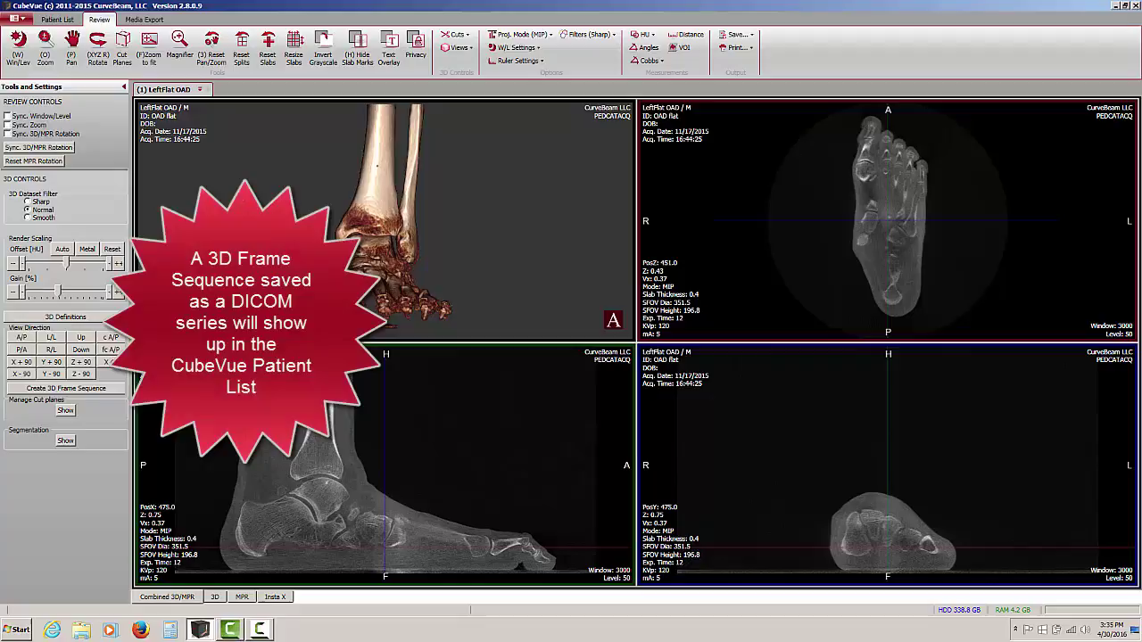
- Create a 3D frame sequence with Z direction, 36 frames and DICOM output, then close the Video Creator
left_click(41, 389)
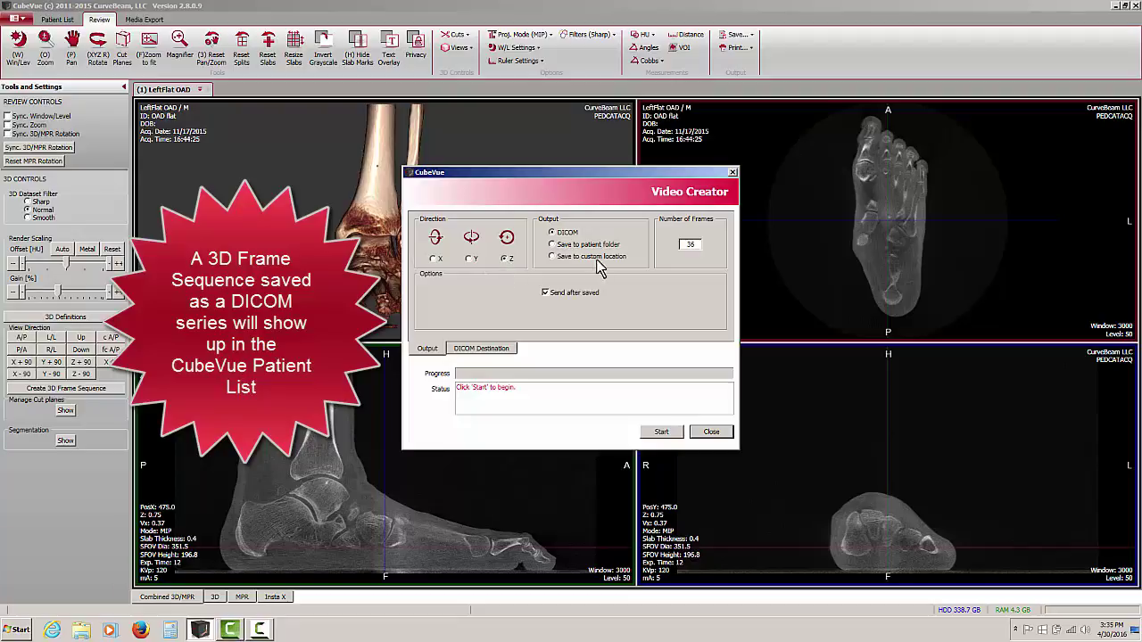
left_click(654, 432)
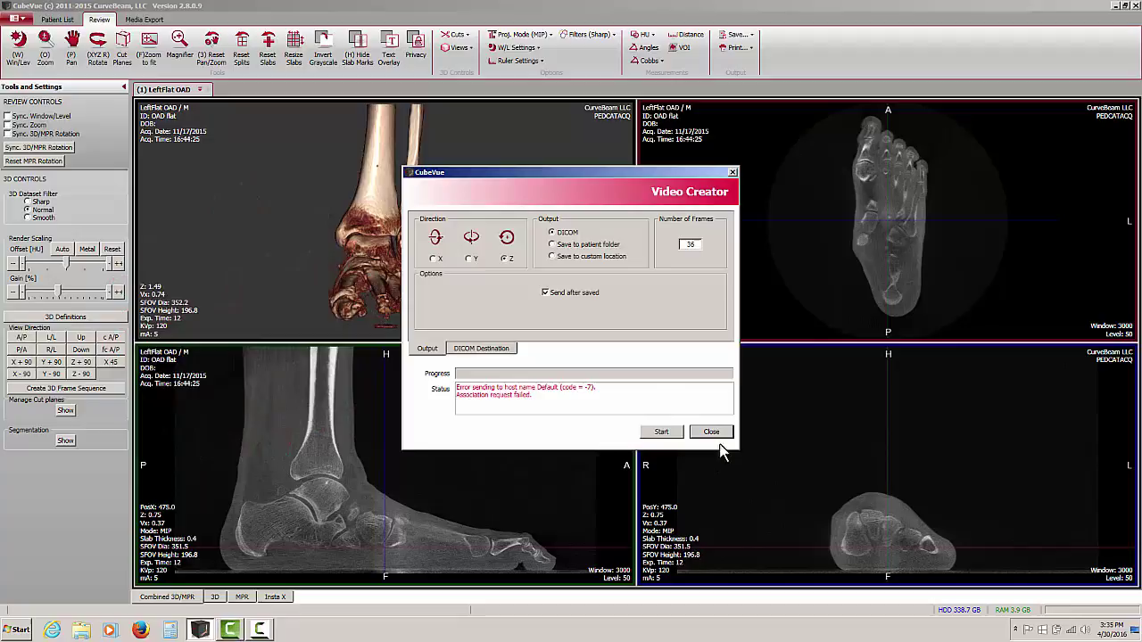
left_click(714, 433)
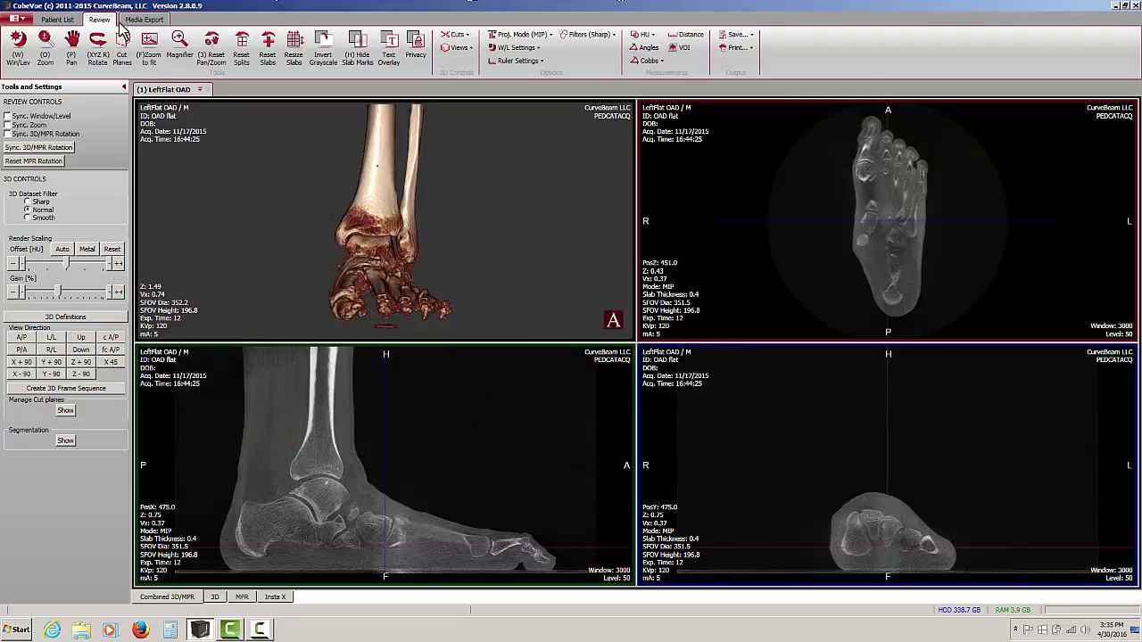
- Add the Recon series, the SCREEN SAVE image and the 4/30/2016 Z SEQUENCE from the patient list to Media Export
left_click(56, 18)
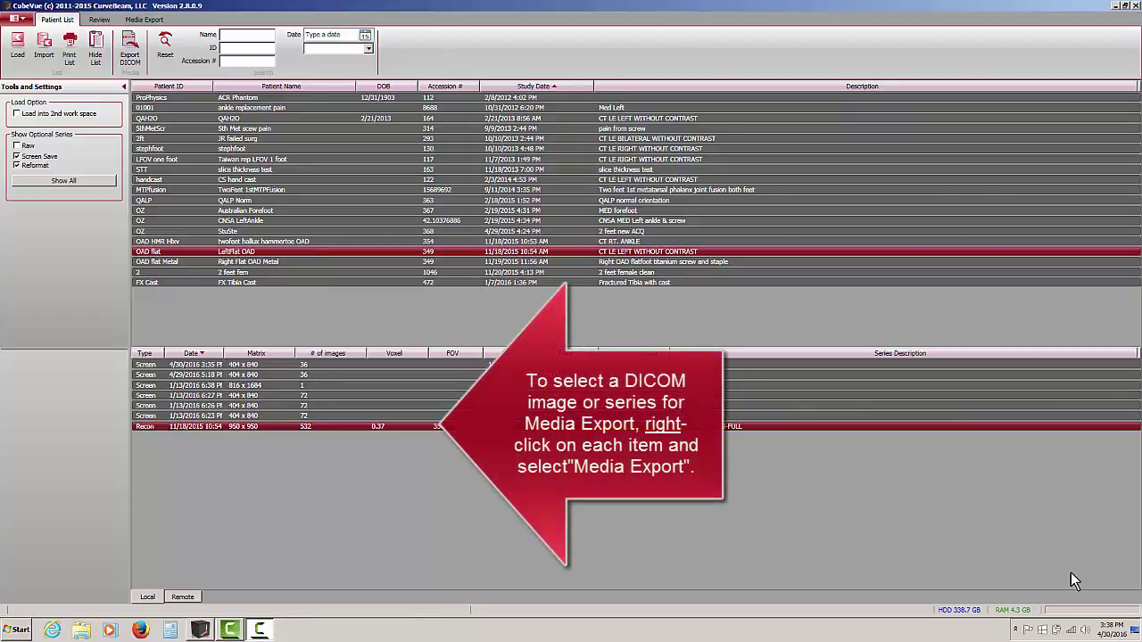
right_click(154, 434)
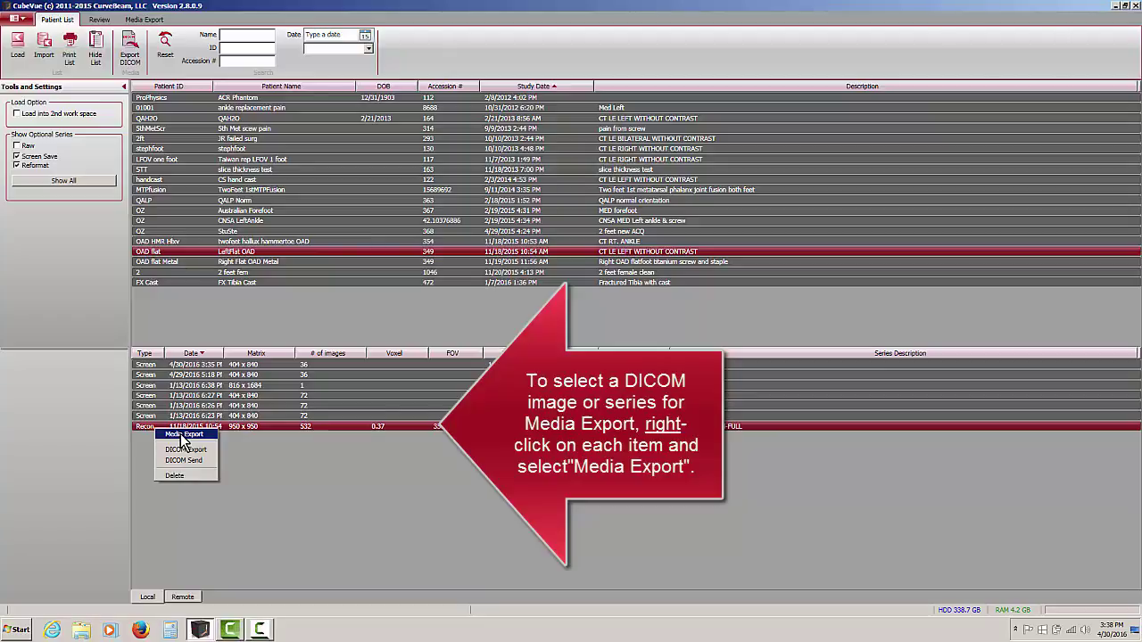
left_click(182, 435)
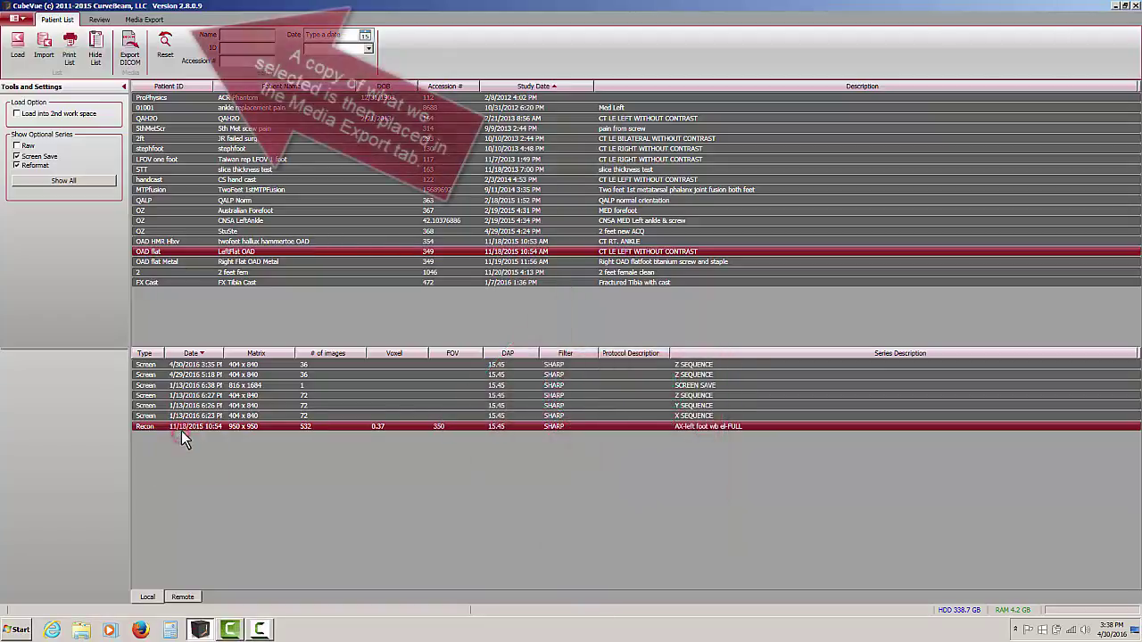
right_click(297, 384)
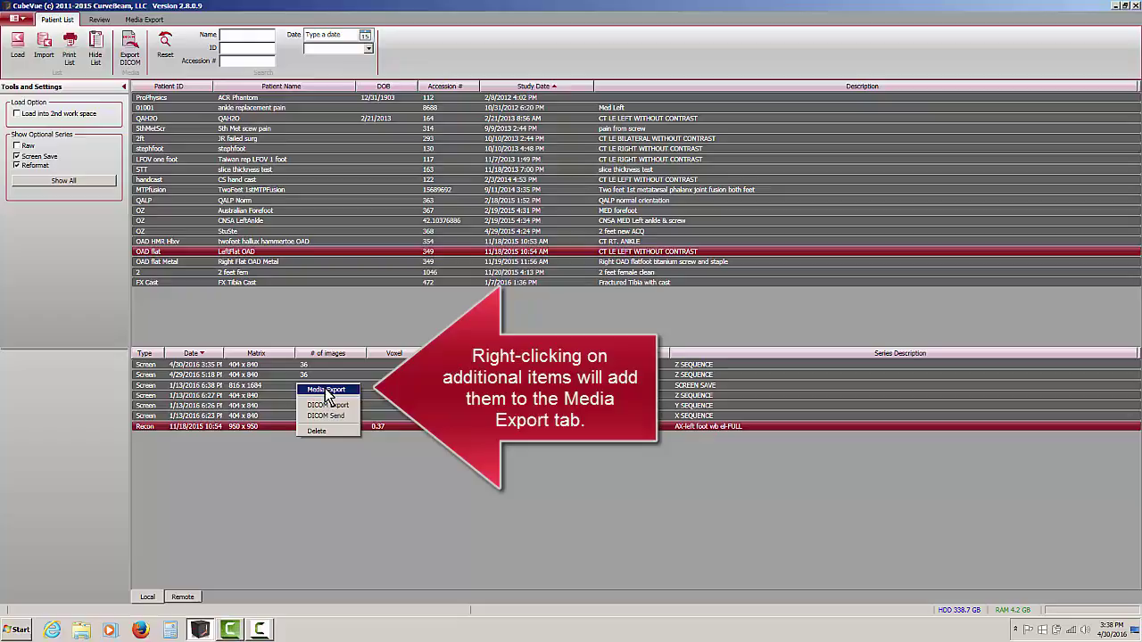
left_click(326, 391)
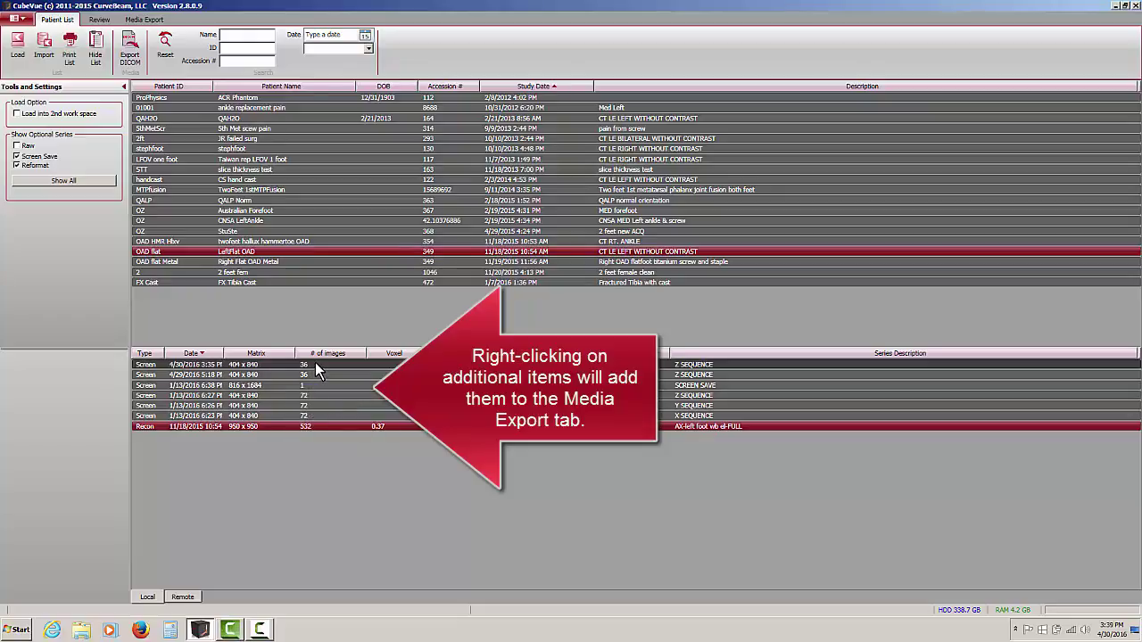
right_click(315, 362)
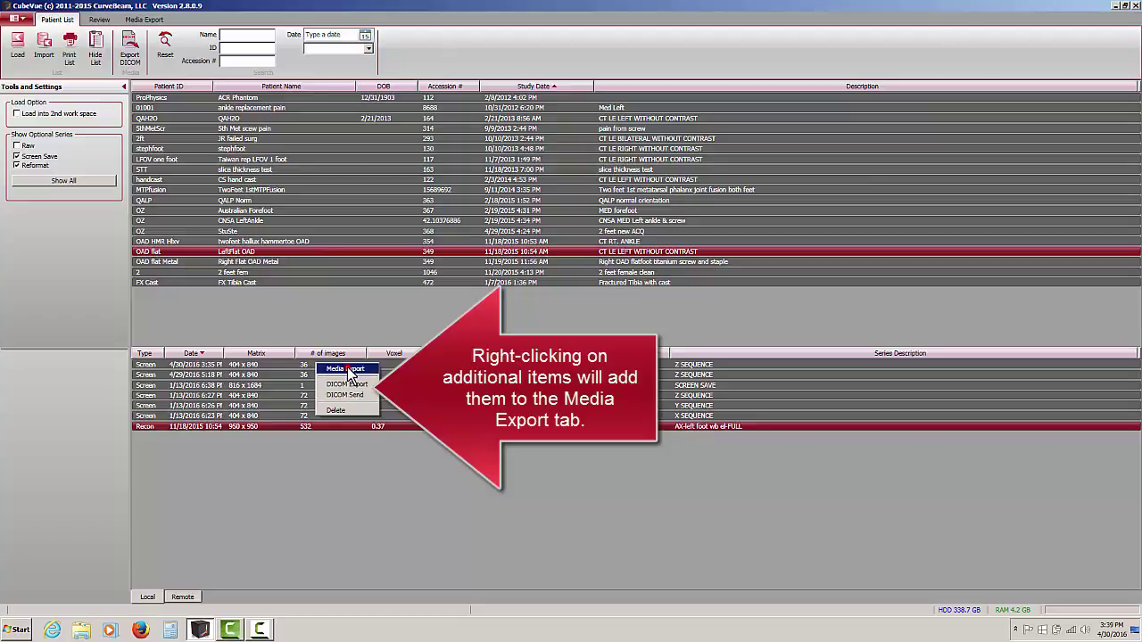
left_click(347, 368)
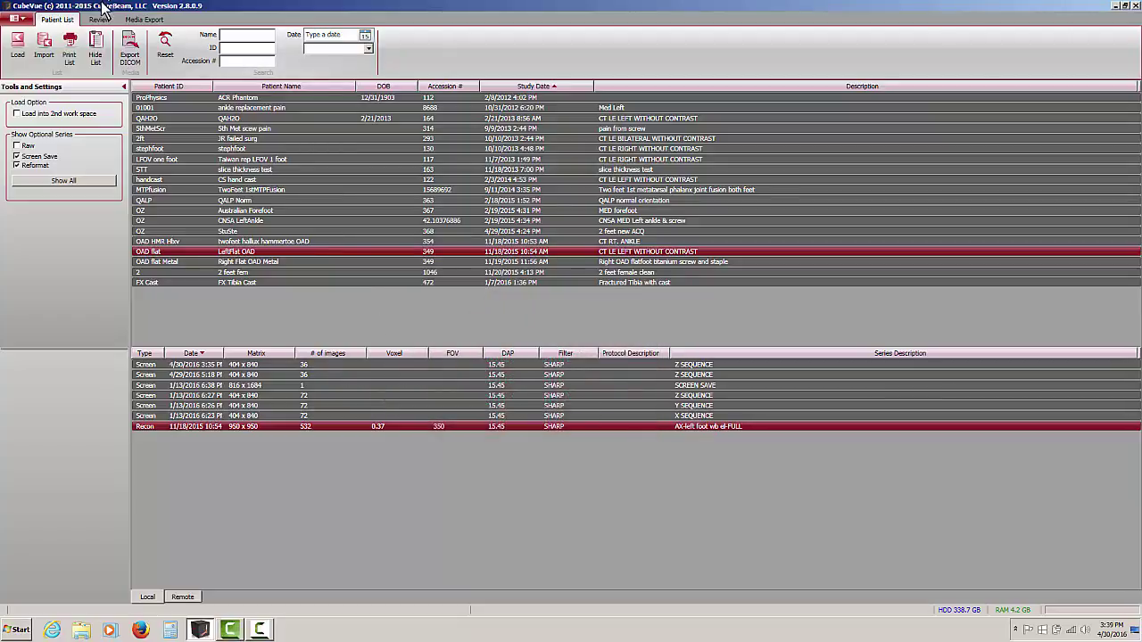
- Check the included JPG images in Media Export and clear all selected data by resetting the export structure
left_click(143, 20)
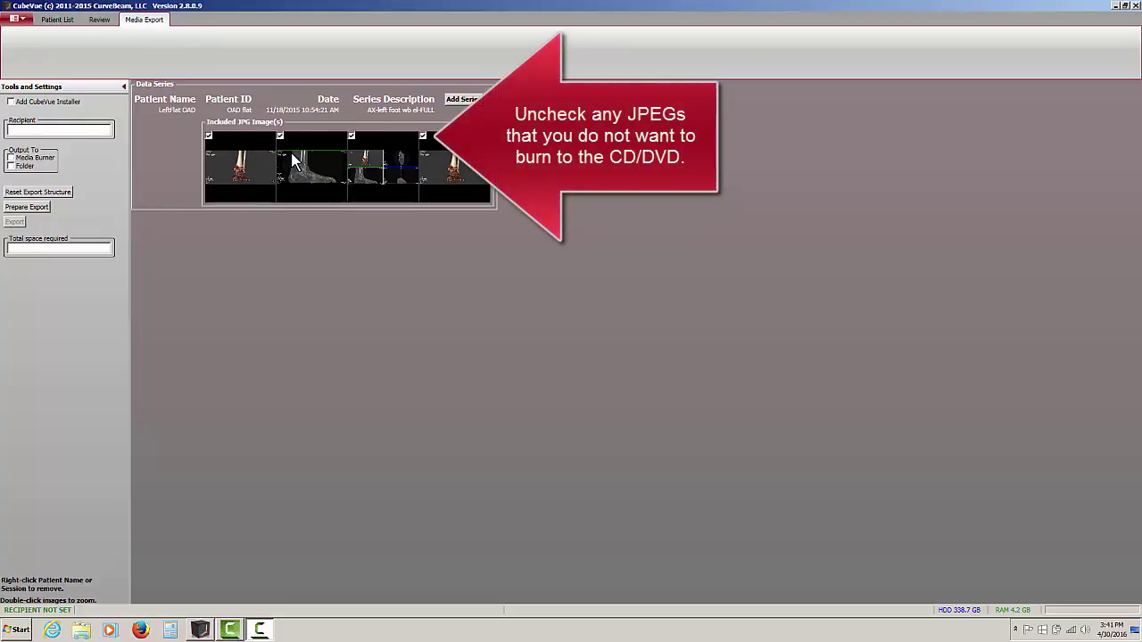
left_click(208, 137)
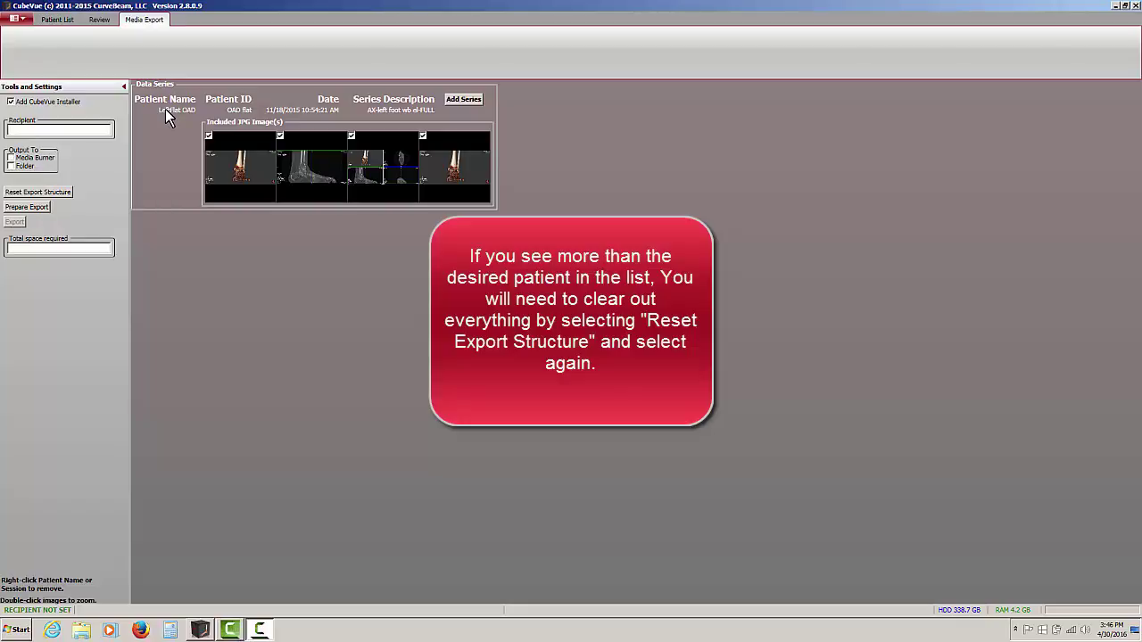
left_click(40, 193)
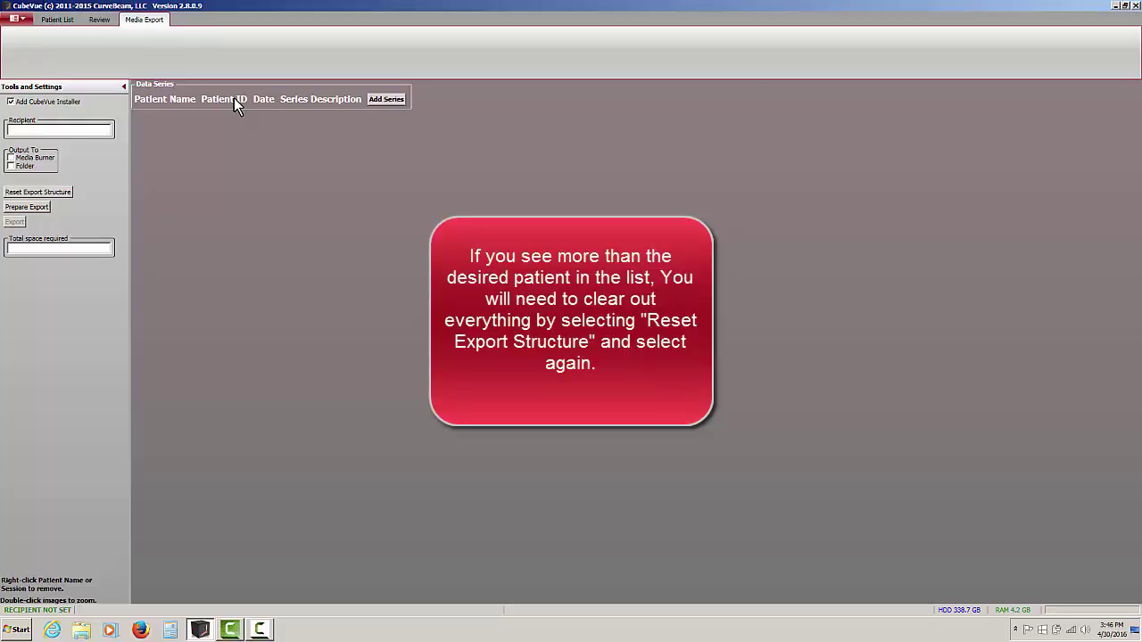
- Select the Recon series, the SCREEN SAVE image and the 4/30/2016 Z SEQUENCE again for Media Export
left_click(65, 20)
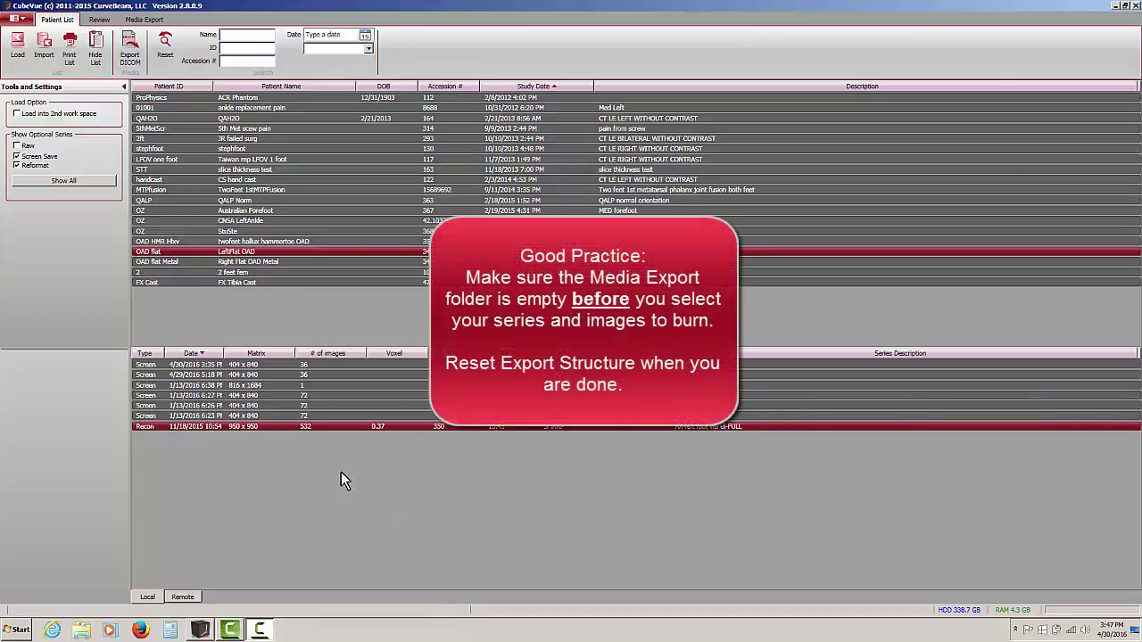
right_click(163, 428)
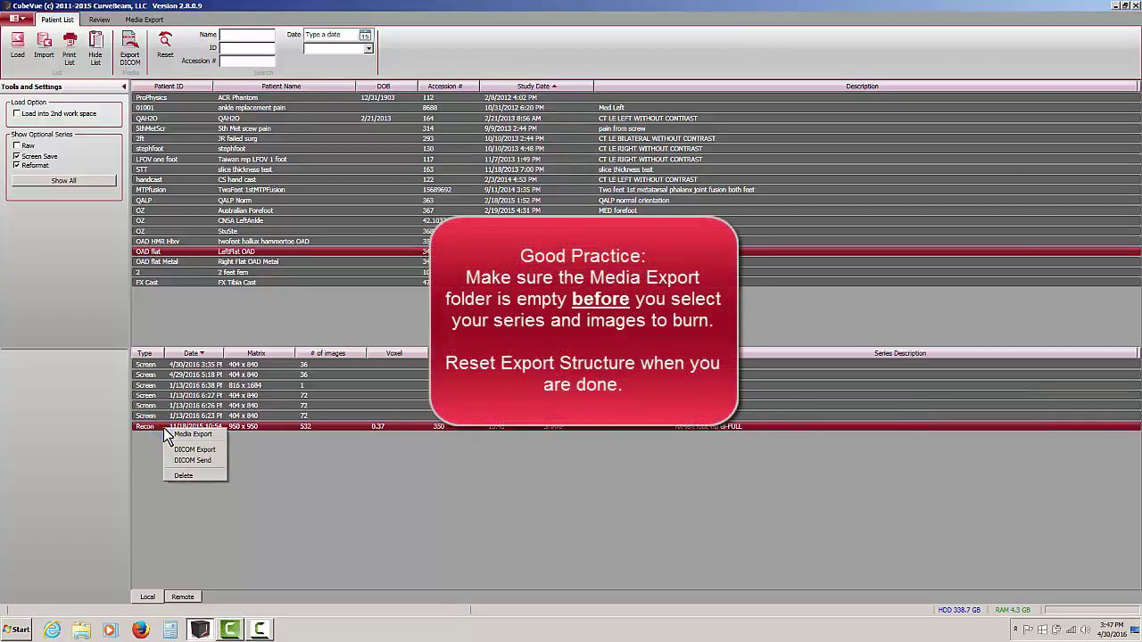
left_click(187, 435)
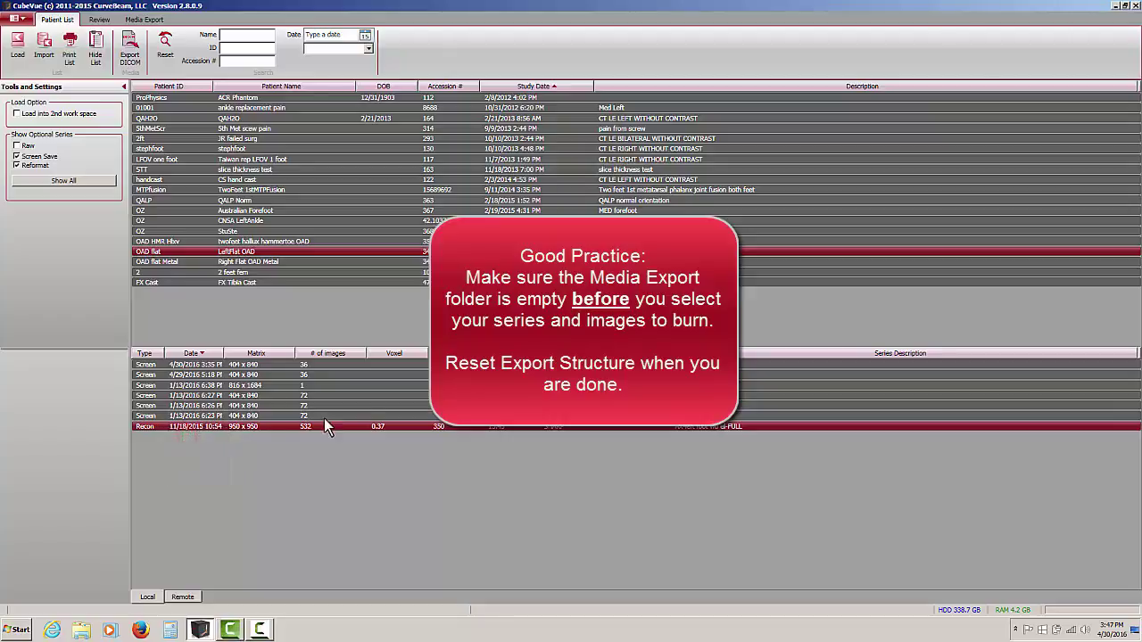
right_click(287, 384)
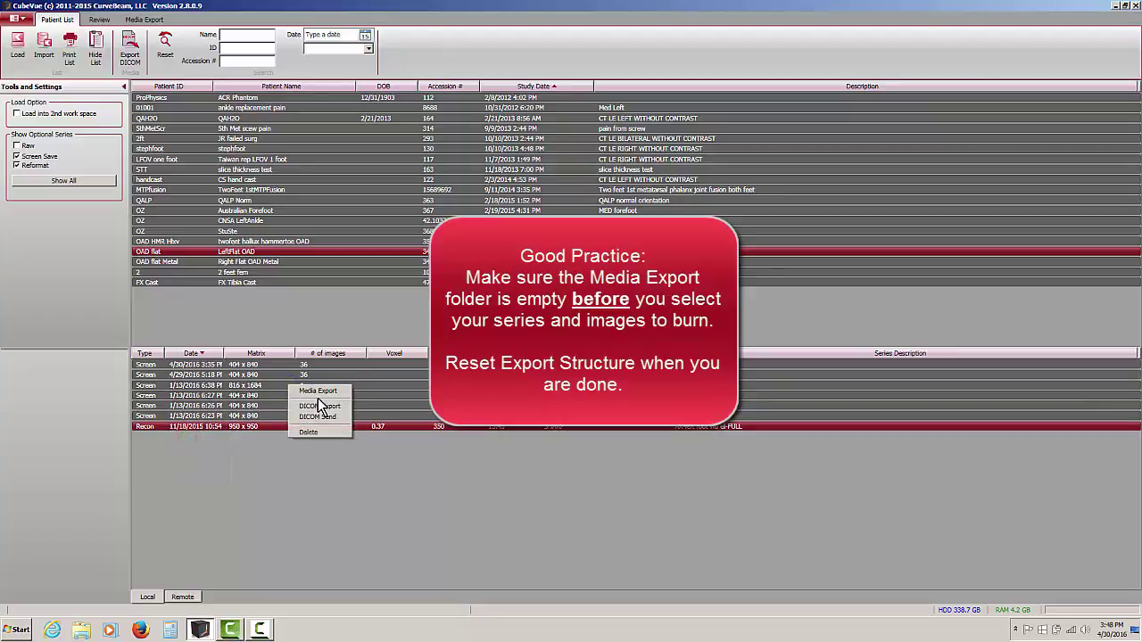
left_click(316, 390)
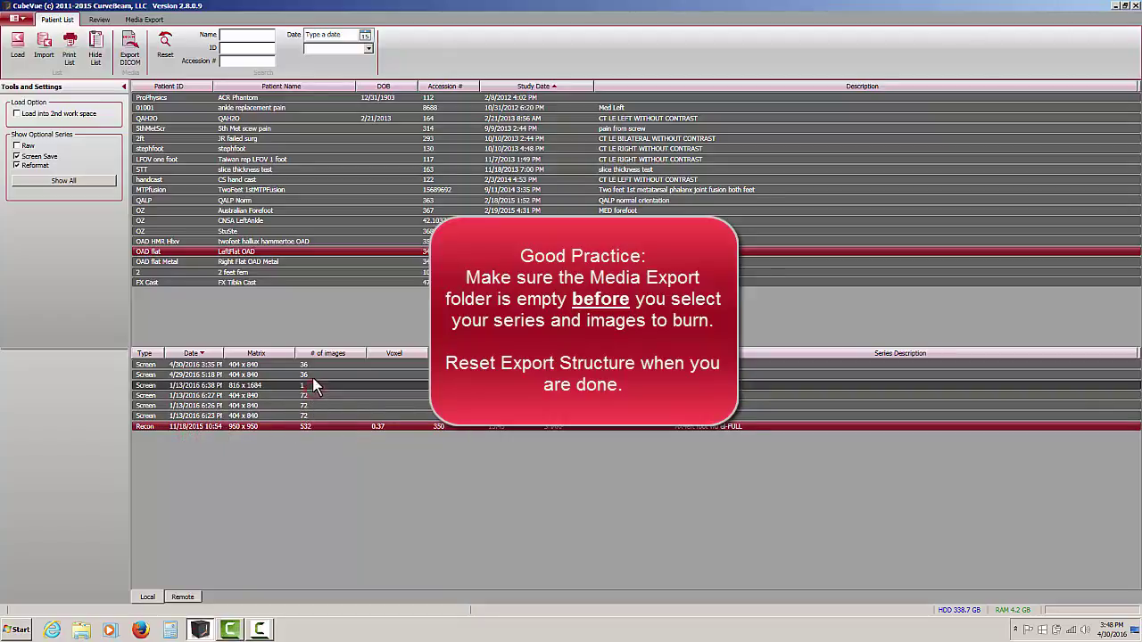
right_click(314, 363)
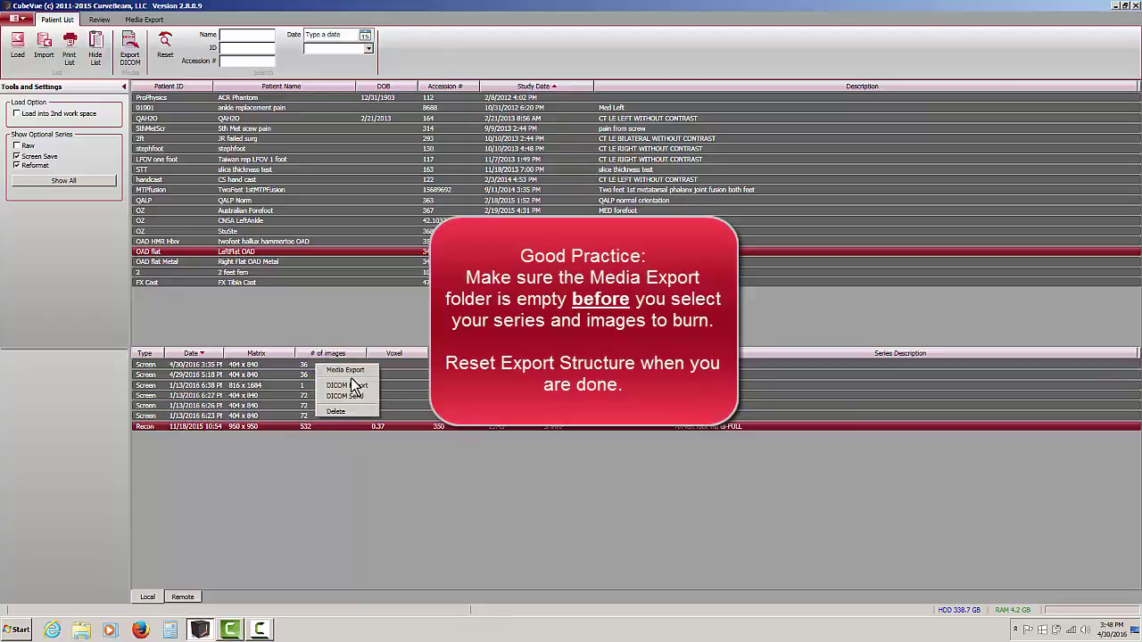
left_click(354, 375)
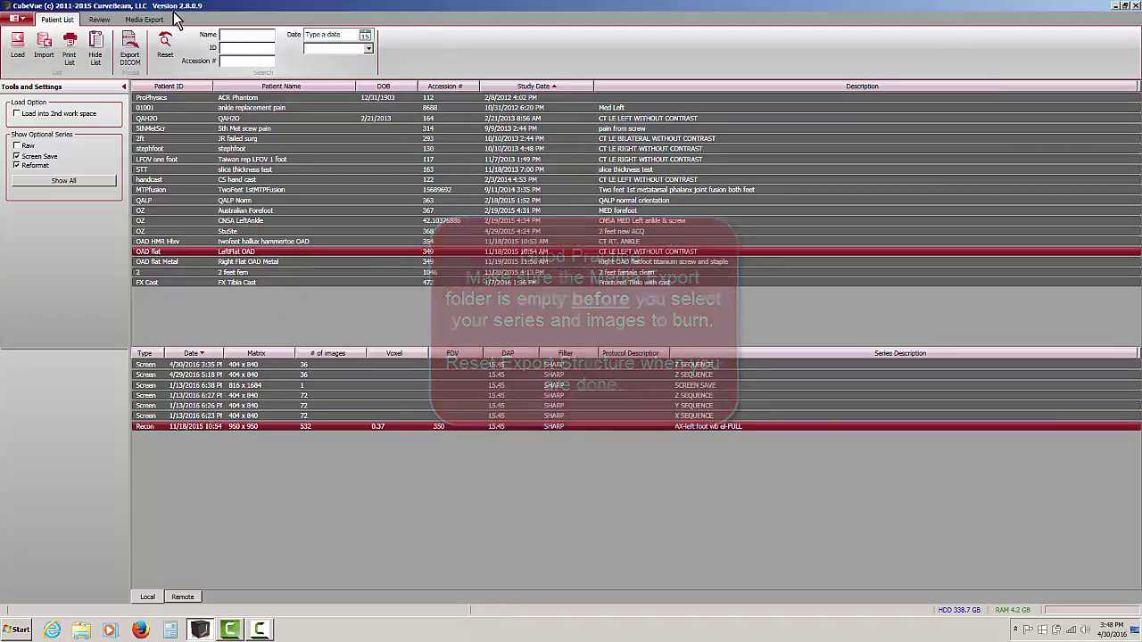
- Set up the media export with the CubeVue installer included, the recipient's name filled in and Media Burner as output
left_click(143, 19)
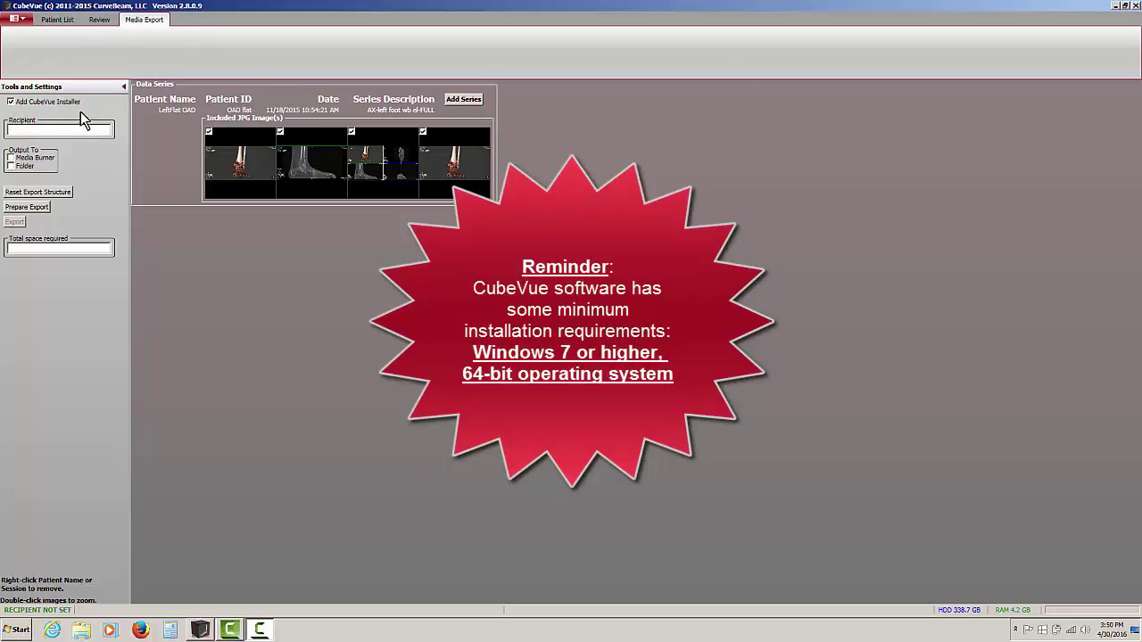
left_click(26, 102)
left_click(10, 102)
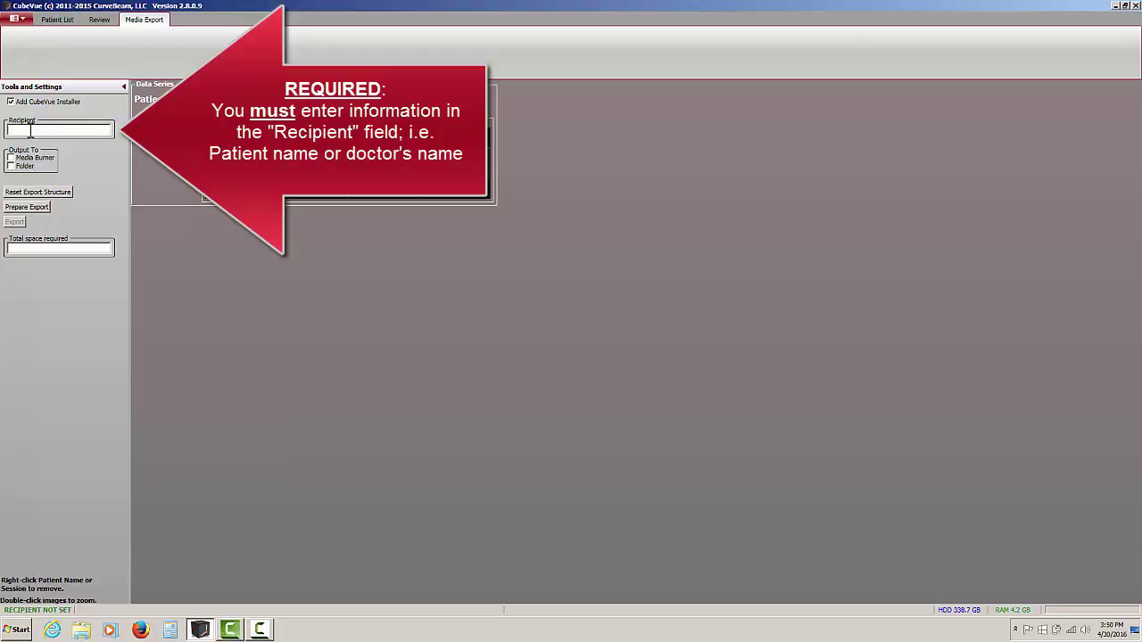
type("John Doe")
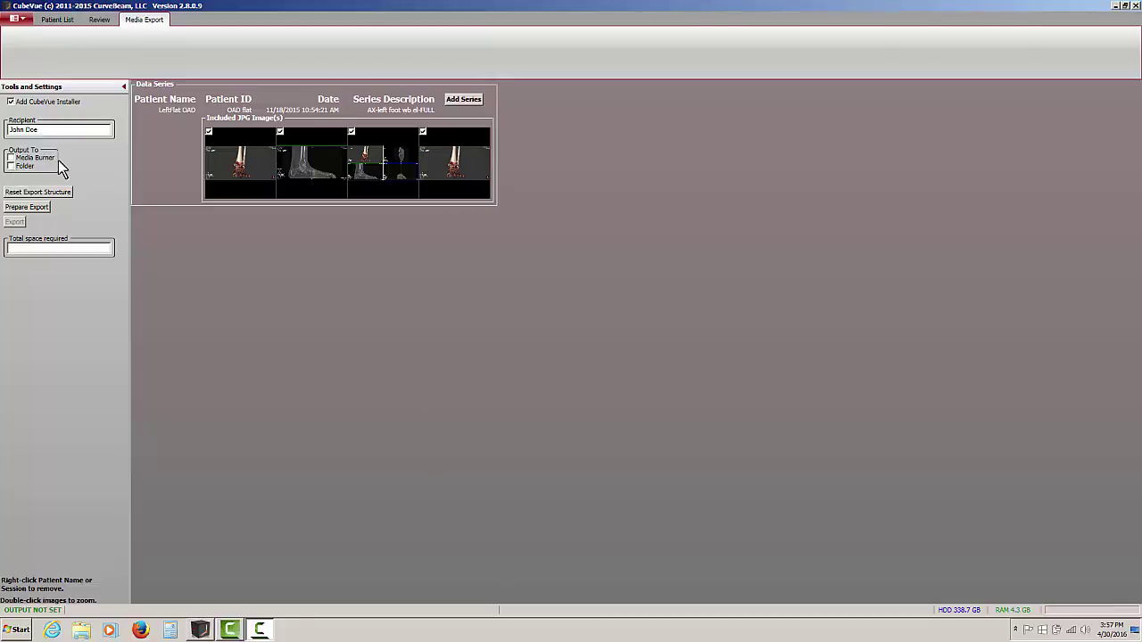
left_click(11, 158)
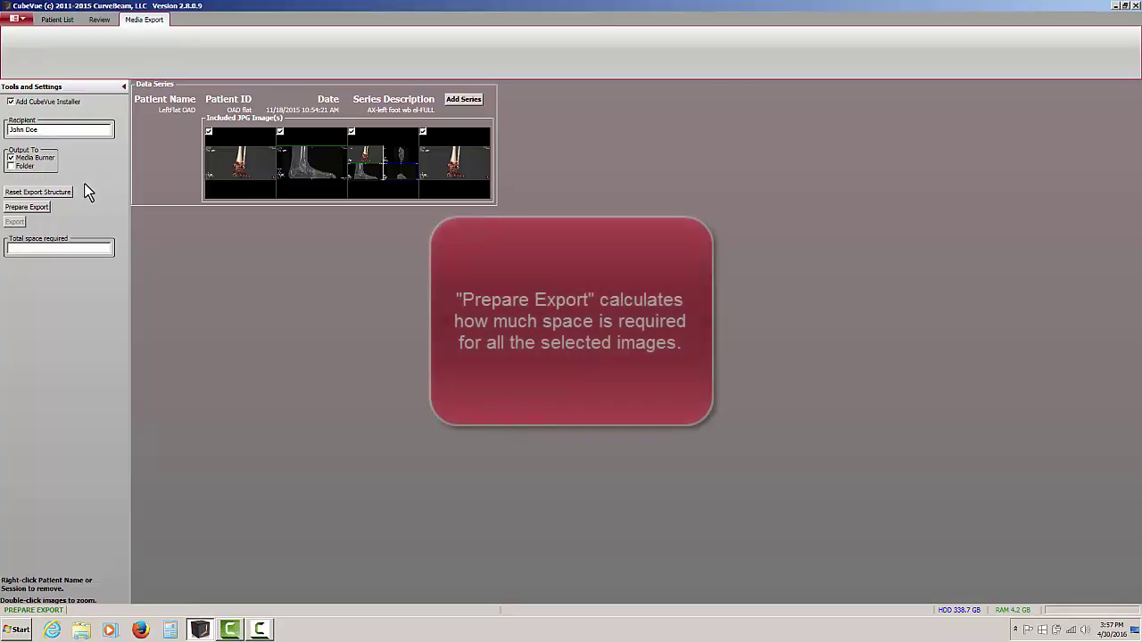
- Prepare the export to calculate the required space, then exclude the CubeVue installer and prepare it again
left_click(18, 210)
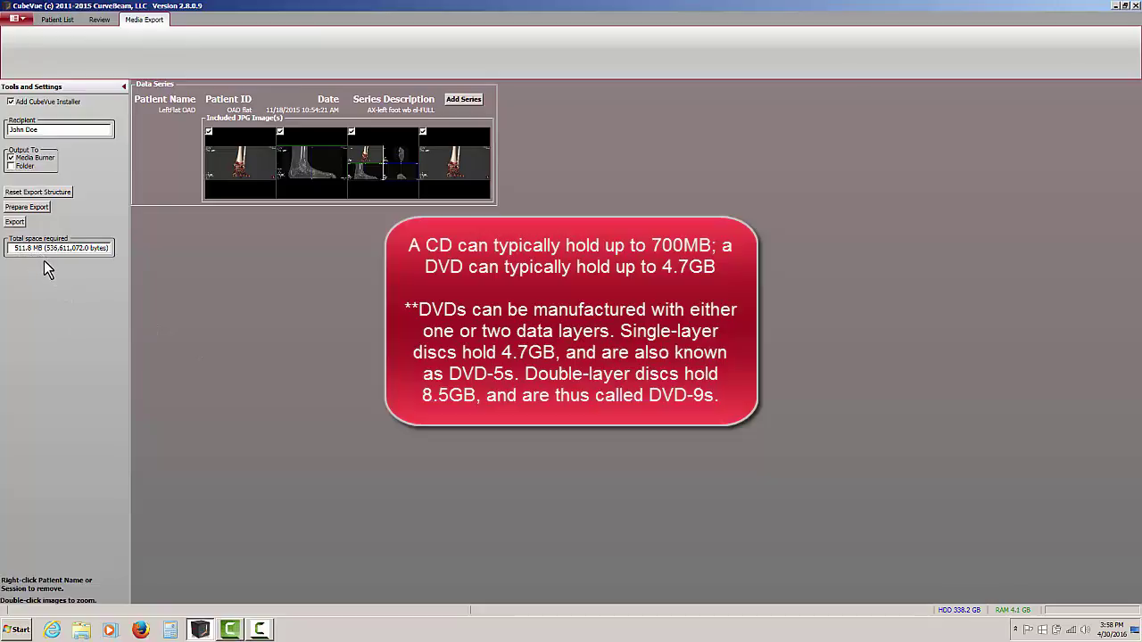
left_click(11, 102)
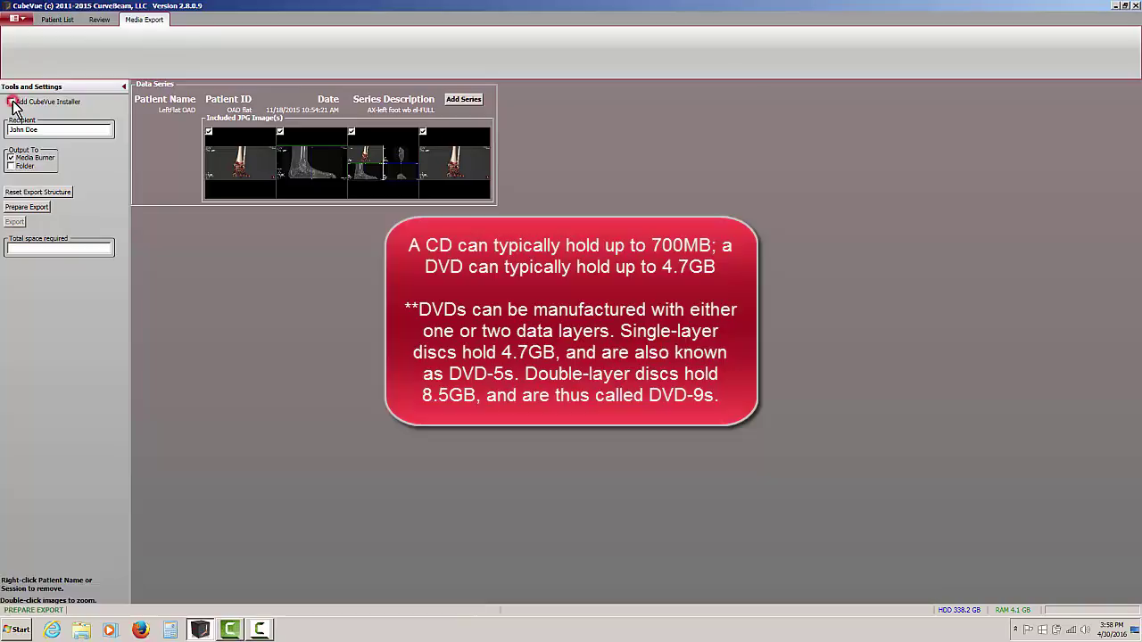
left_click(26, 207)
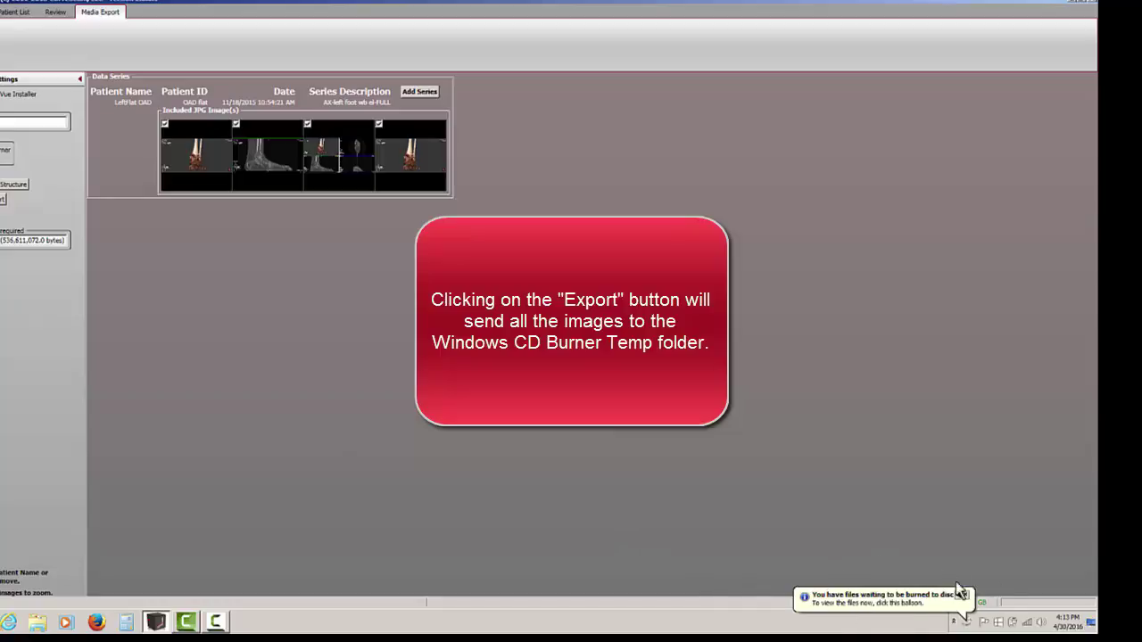
- Open the files waiting to be burned to disc
left_click(864, 606)
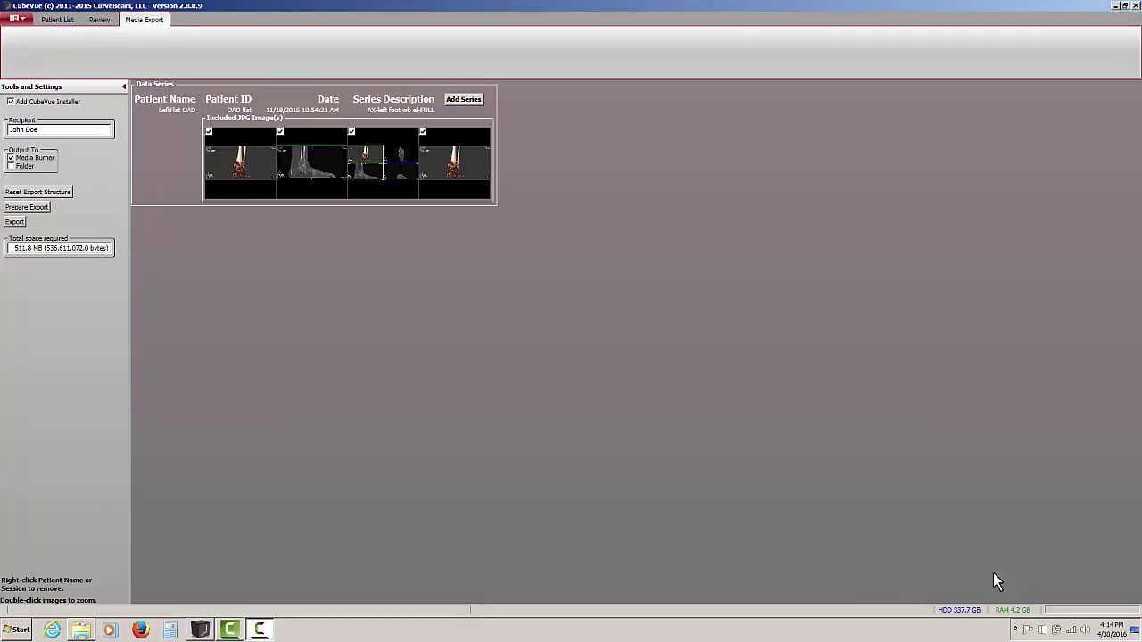
- Open the DVD RW Drive (D:) from Computer to show the files ready to be written to the disc
left_click(16, 630)
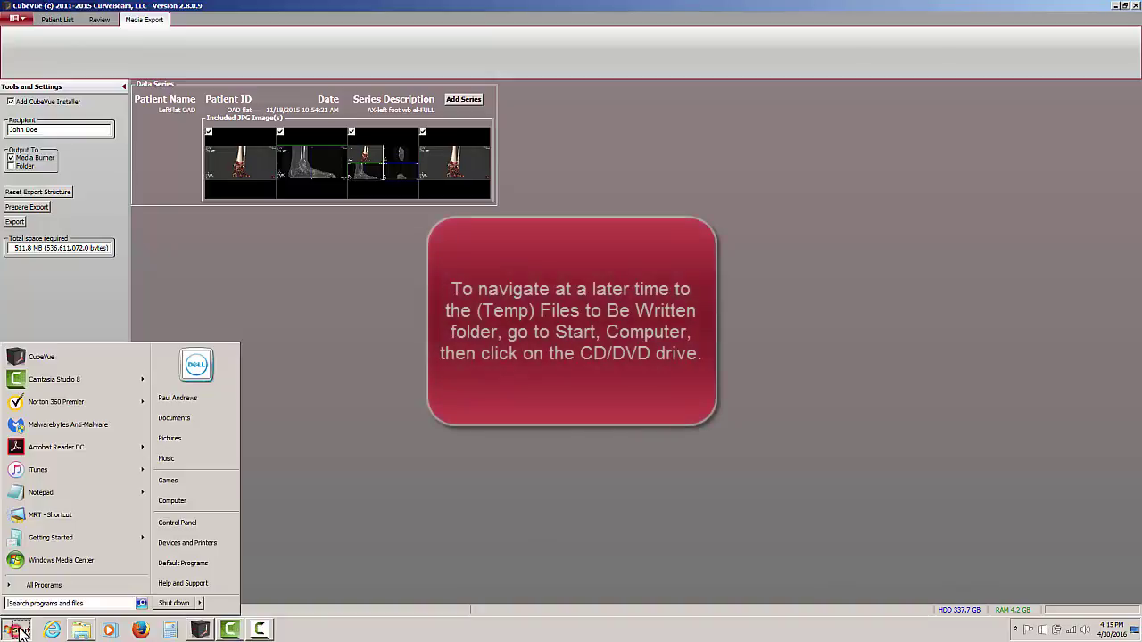
left_click(174, 502)
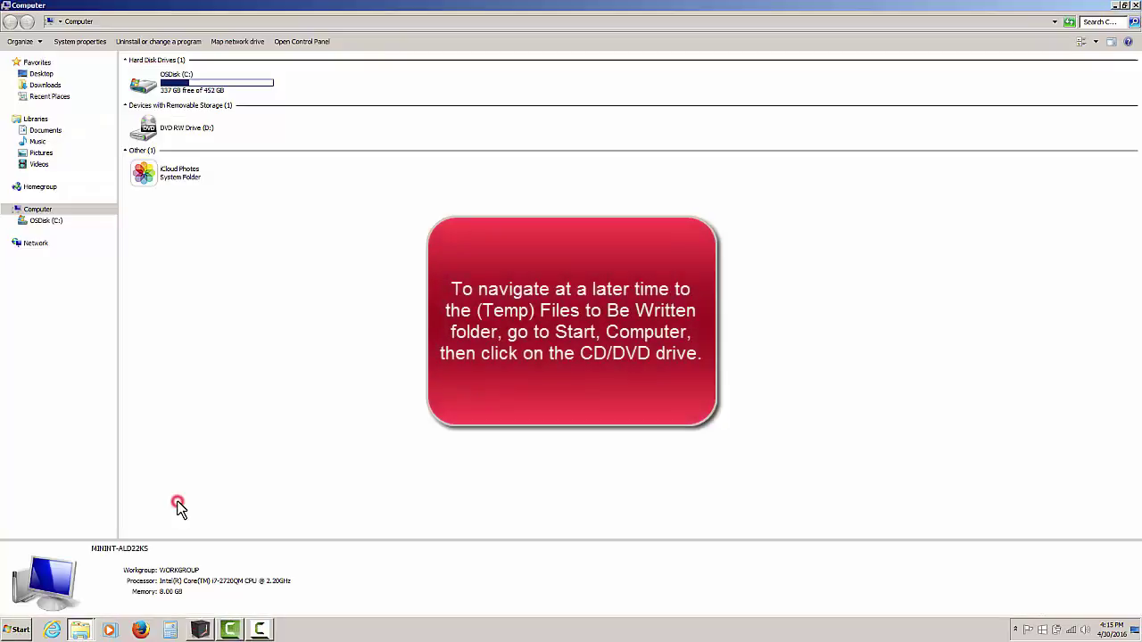
left_click(38, 211)
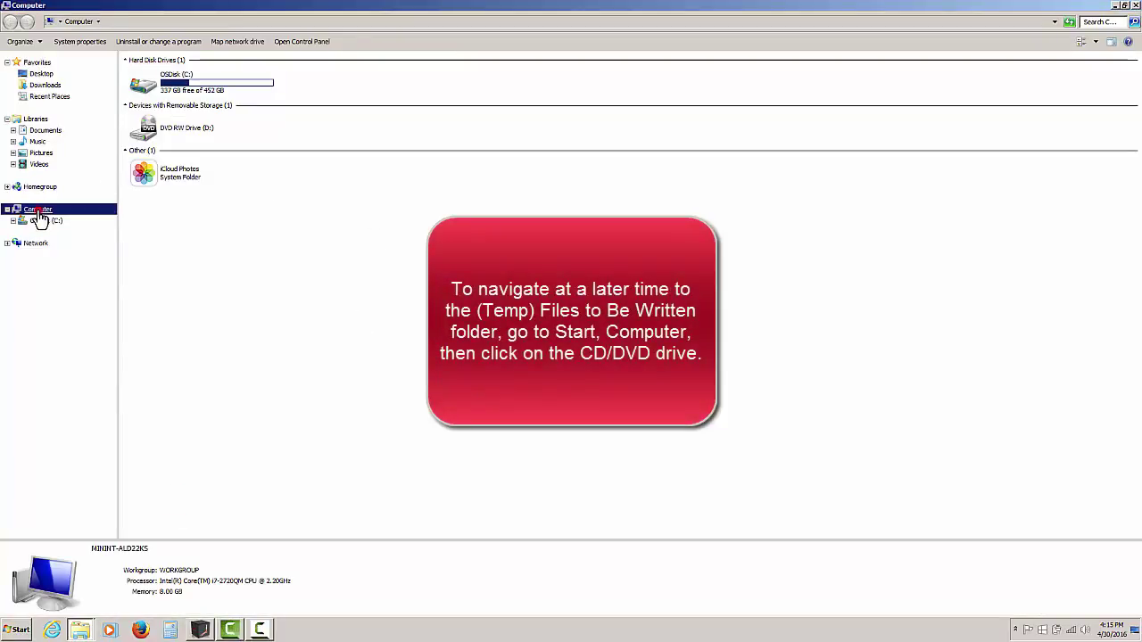
double_click(164, 132)
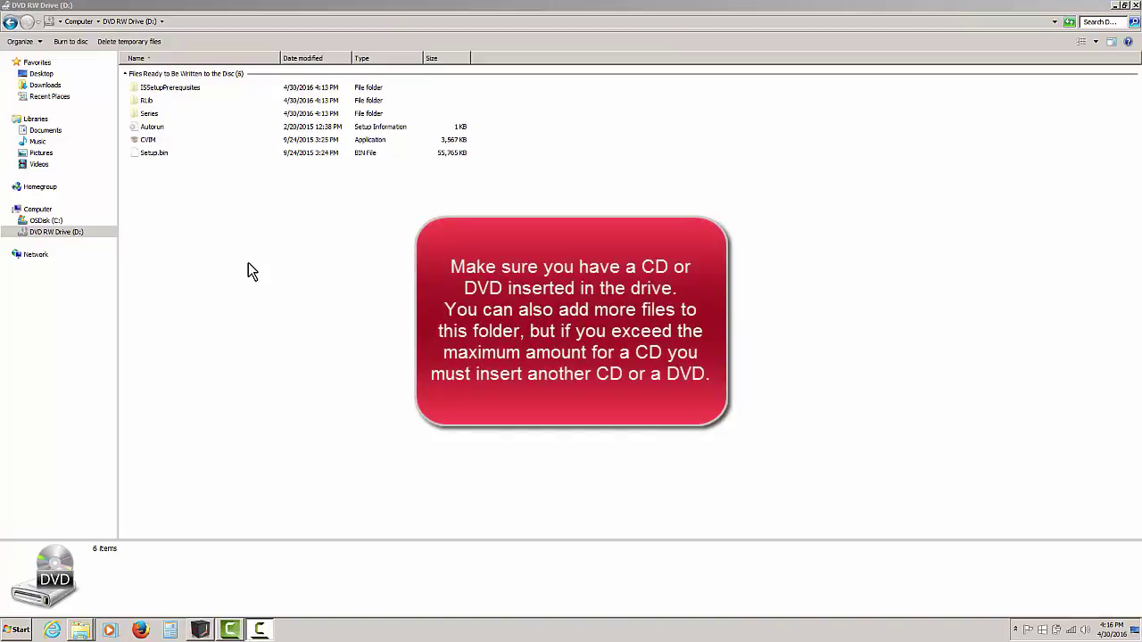
- Start burning the files on the DVD drive to disc, close the burn dialog and try to delete the temporary files
left_click(71, 41)
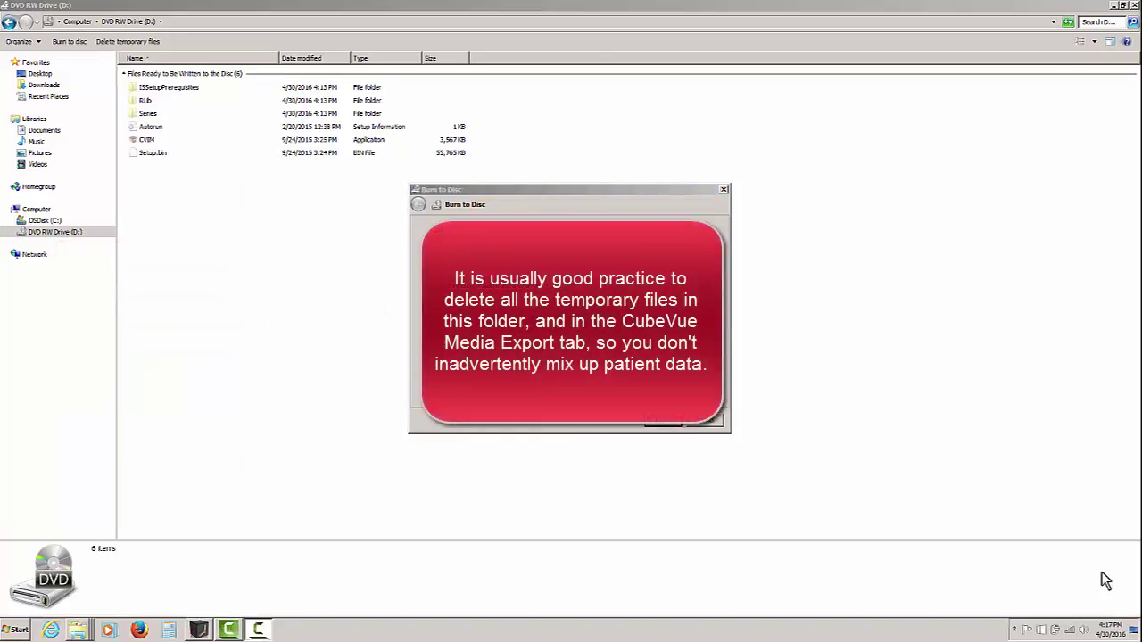
left_click(711, 427)
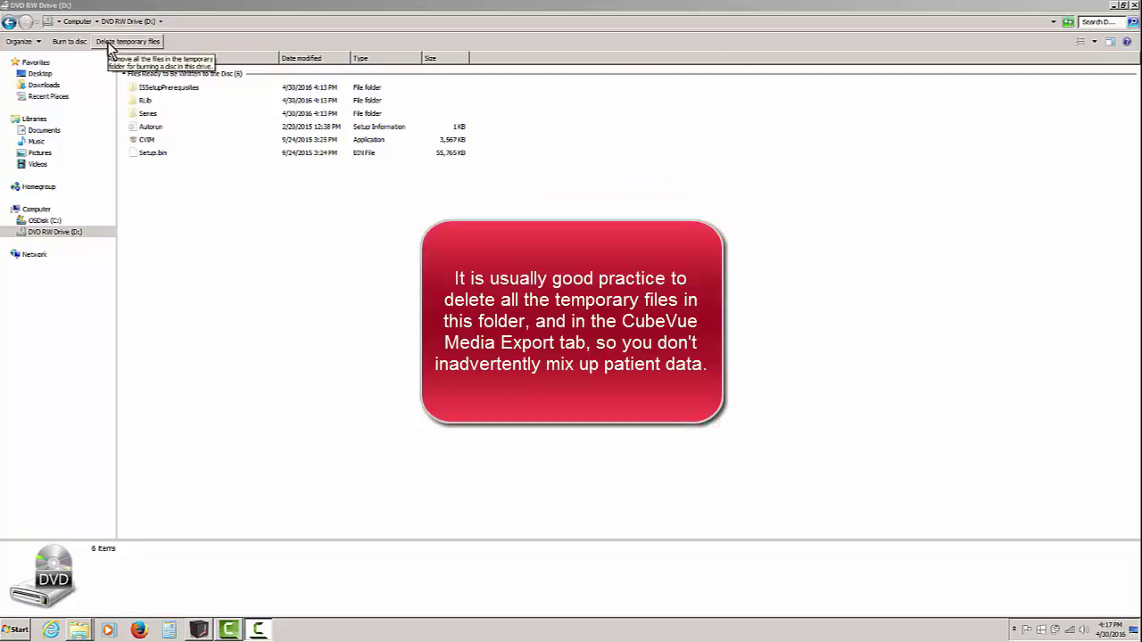
left_click(108, 42)
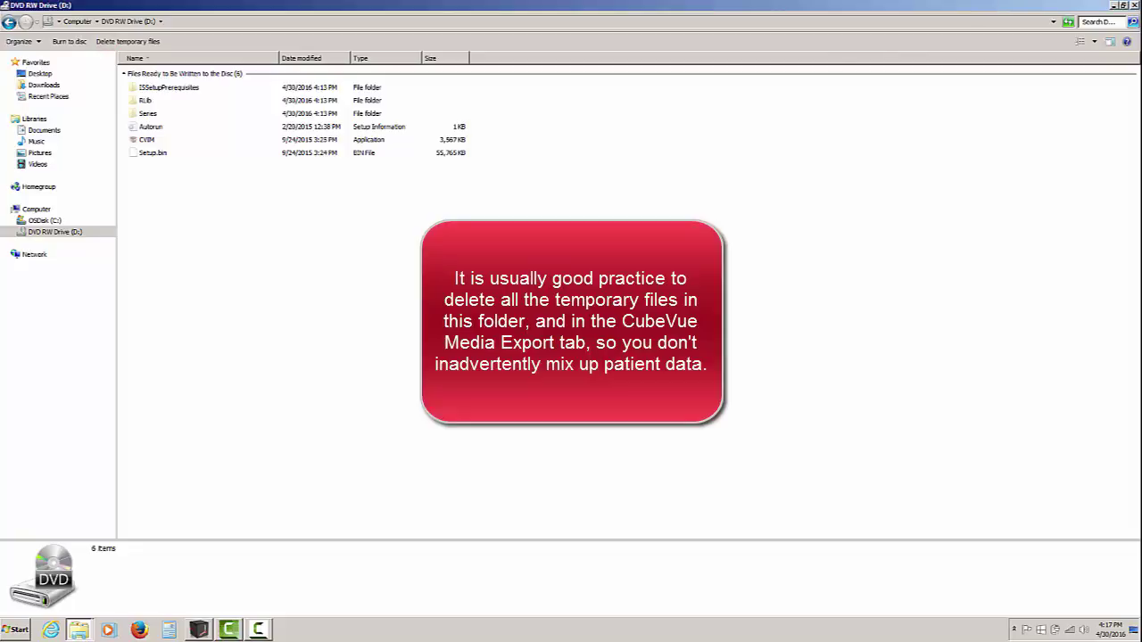
- Switch back to CubeVue, reset the export structure and clear the recipient's name
left_click(199, 630)
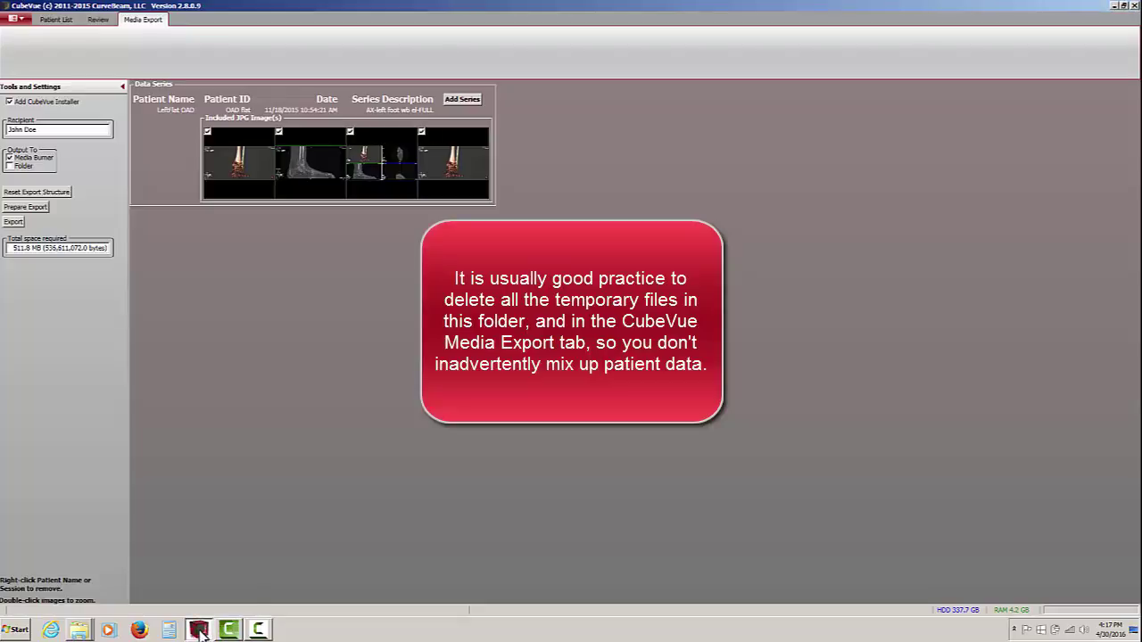
left_click(32, 193)
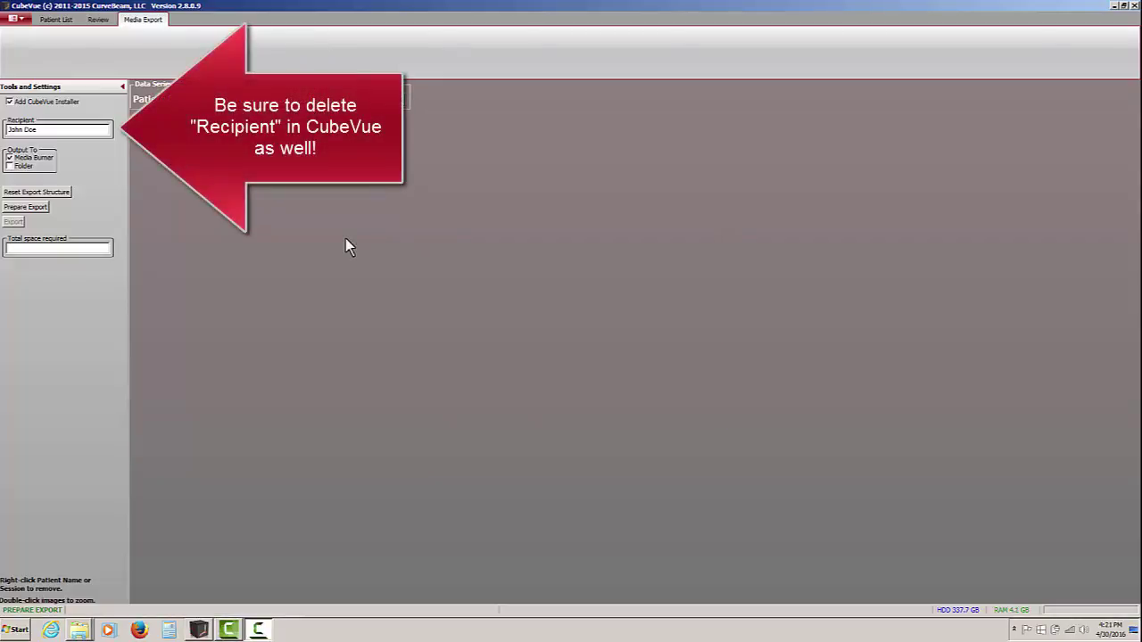
triple_click(59, 132)
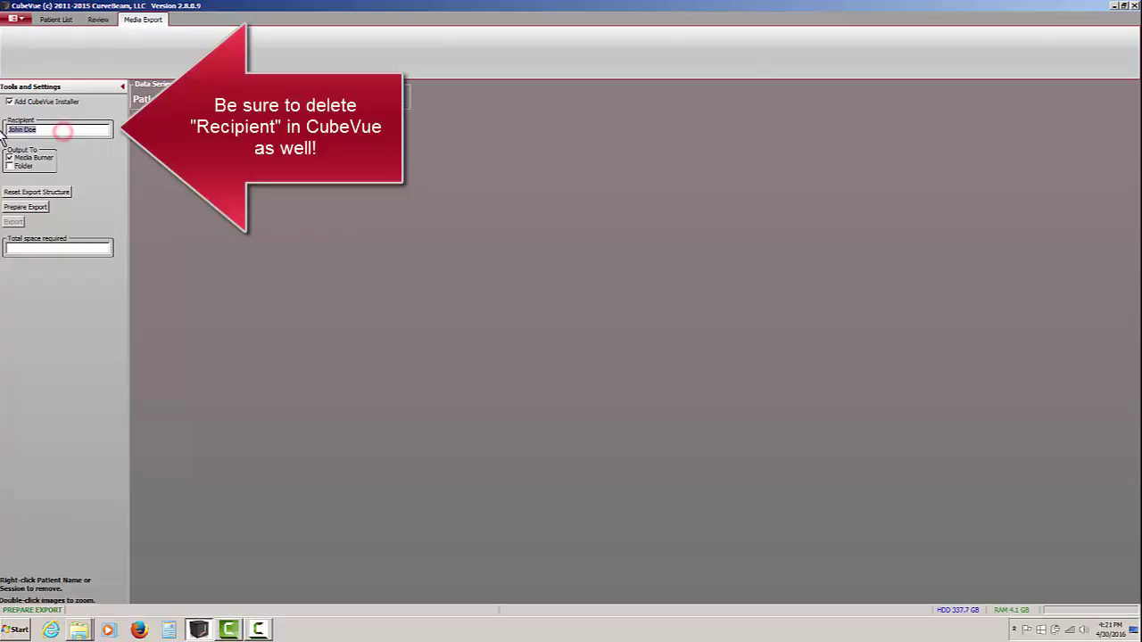
key("BackSpace")
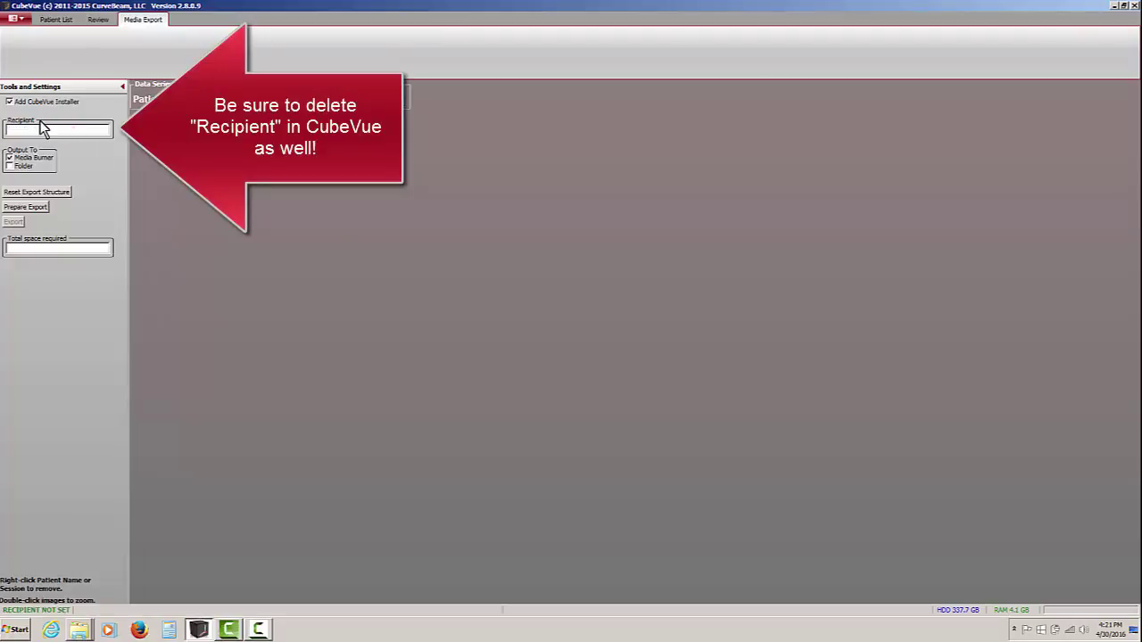